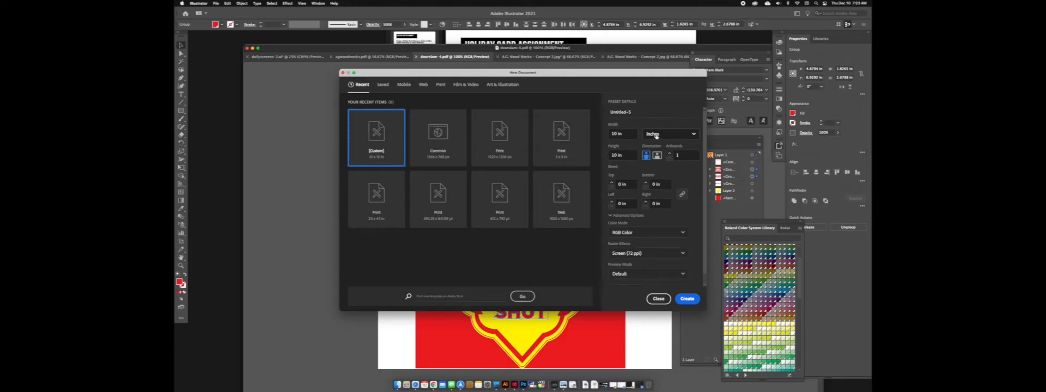
Create a new document measured in inches, 11 in wide by 8.5 in high in landscape orientation
{"action": "left_click", "coordinate": [658, 135]}
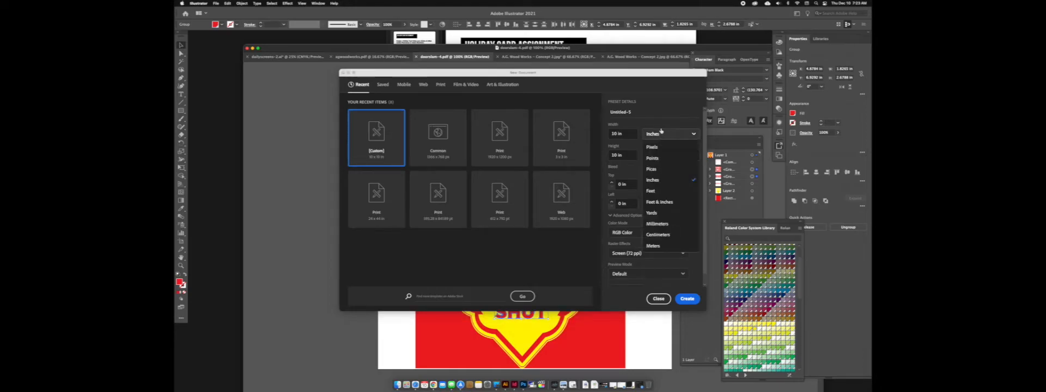
{"action": "left_click", "coordinate": [657, 183]}
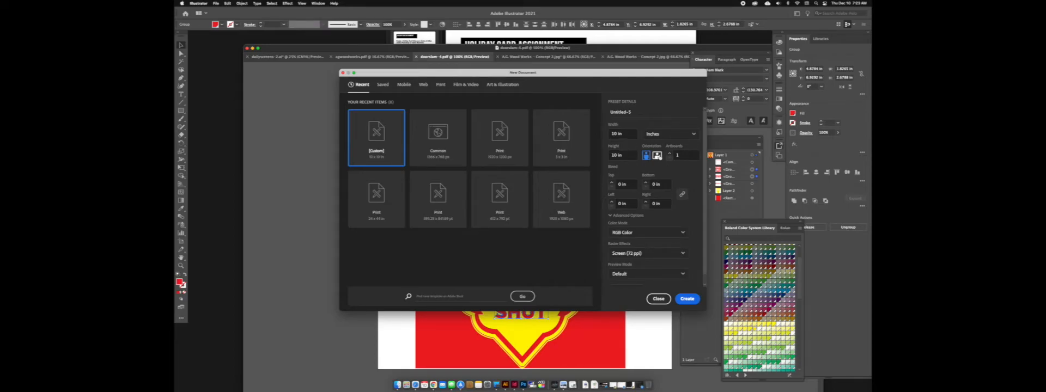
{"action": "left_click", "coordinate": [619, 155]}
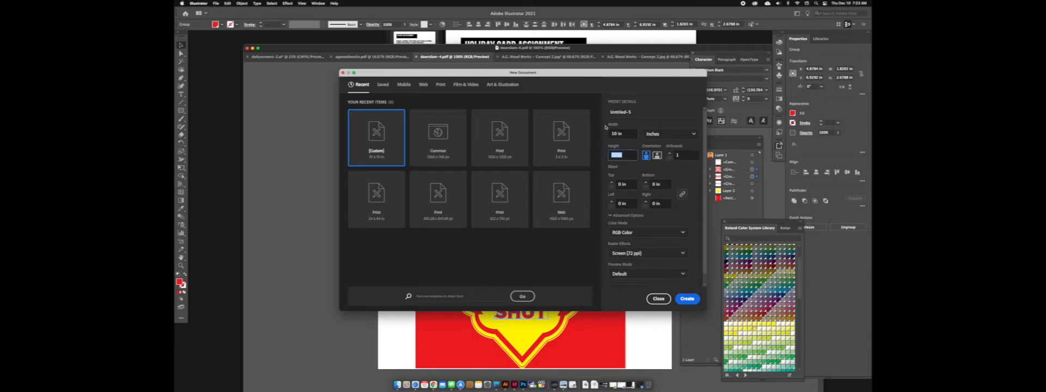
{"action": "type", "text": "8.5"}
{"action": "left_click", "coordinate": [626, 133]}
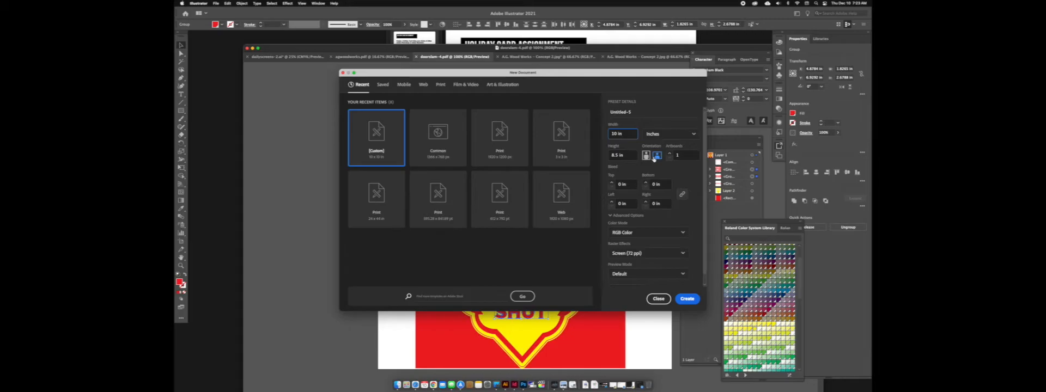
{"action": "left_click_drag", "start_coordinate": [629, 134], "coordinate": [596, 133]}
{"action": "type", "text": "11"}
{"action": "key", "text": "Tab"}
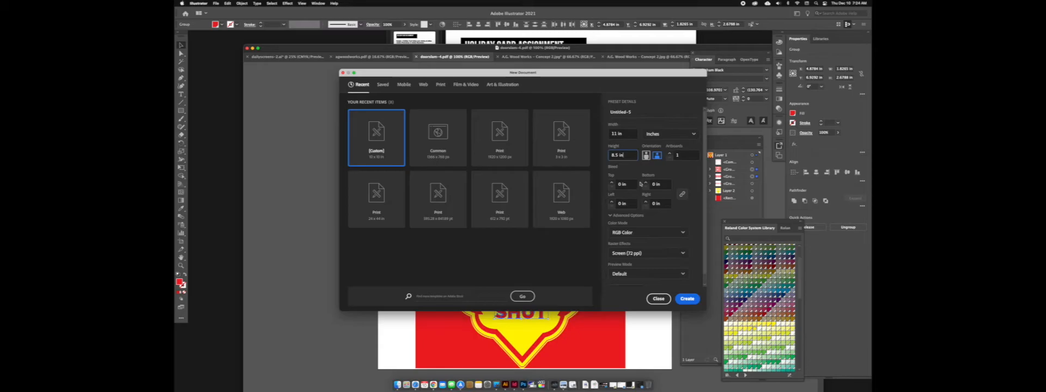
{"action": "key", "text": "Return"}
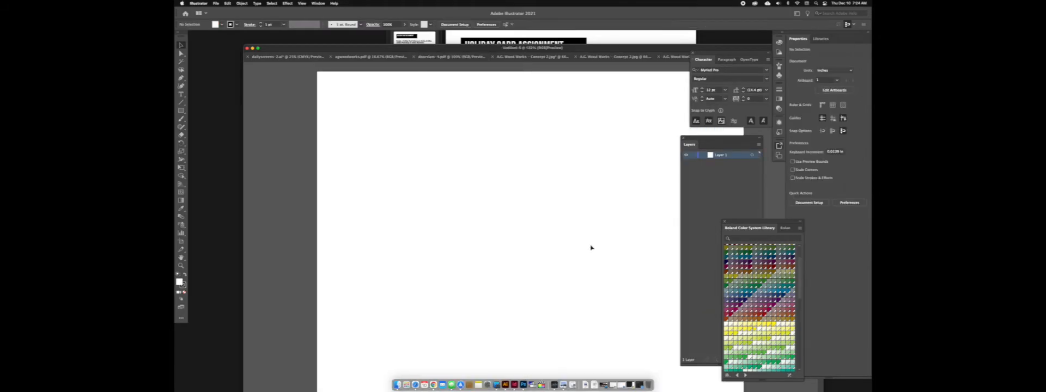
Reset the Essentials Classic workspace to its default layout
{"action": "key", "text": "super+minus"}
{"action": "key", "text": "super+minus"}
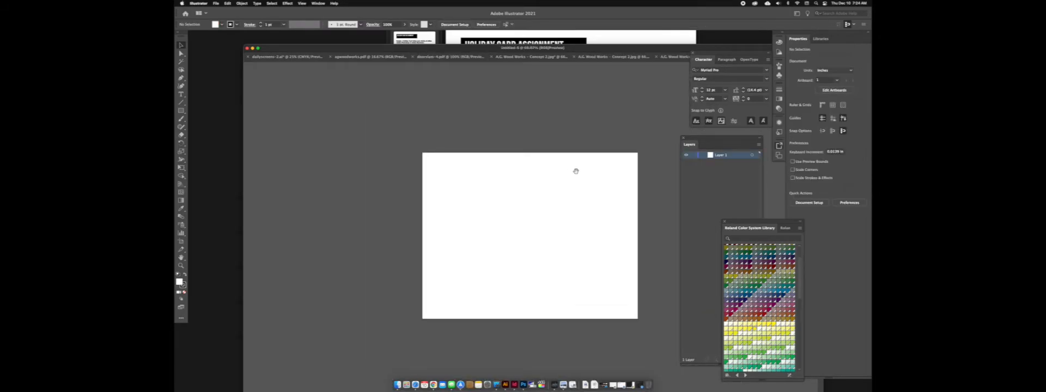
{"action": "left_click_drag", "start_coordinate": [573, 169], "coordinate": [541, 158]}
{"action": "left_click_drag", "start_coordinate": [573, 50], "coordinate": [534, 36]}
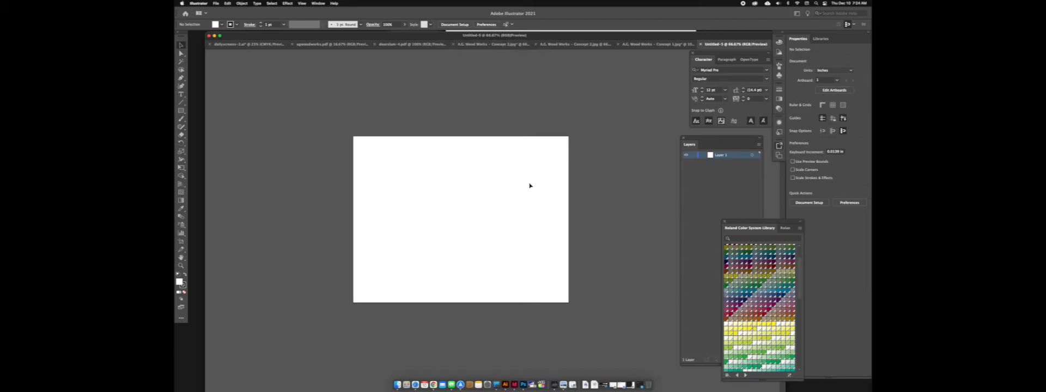
{"action": "scroll", "coordinate": [529, 186], "scroll_direction": "right", "scroll_amount": 4}
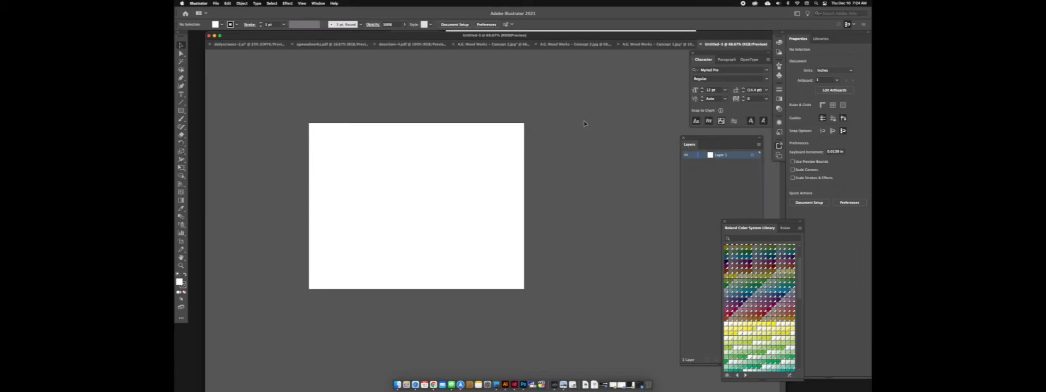
{"action": "left_click", "coordinate": [317, 4]}
{"action": "mouse_move", "coordinate": [325, 33]}
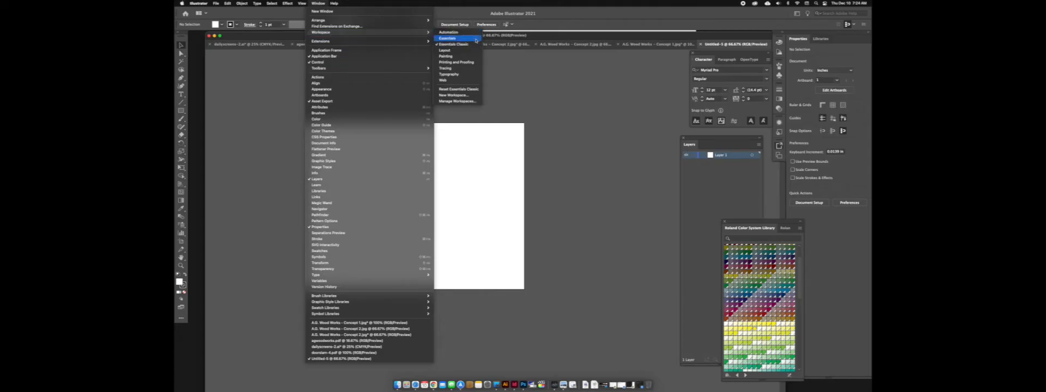
{"action": "left_click", "coordinate": [454, 90]}
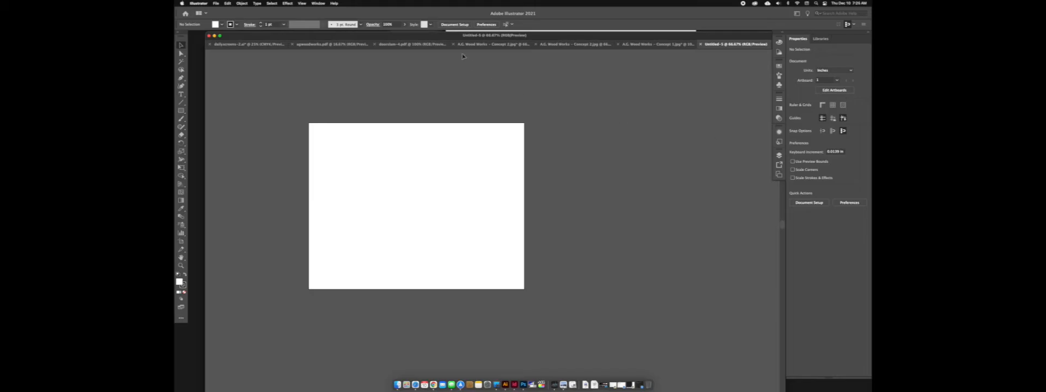
Show the artboards list as a floating panel and add a second artboard beside the first
{"action": "left_click", "coordinate": [319, 3]}
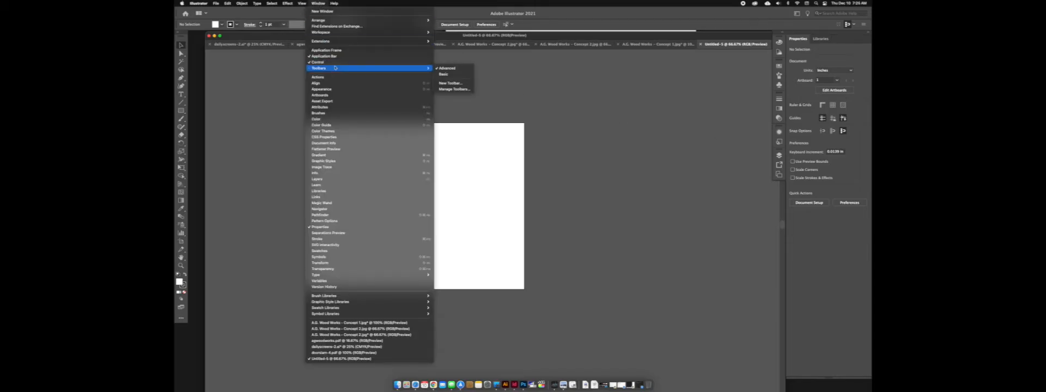
{"action": "left_click", "coordinate": [333, 95]}
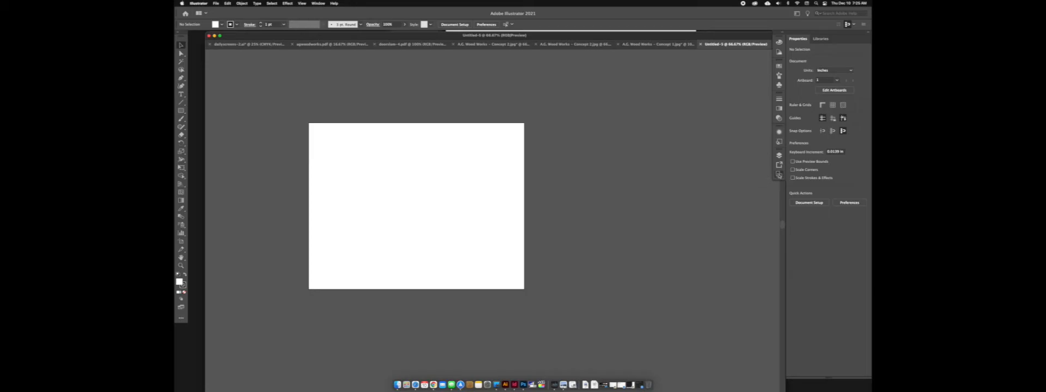
{"action": "left_click_drag", "start_coordinate": [779, 174], "coordinate": [731, 154]}
{"action": "double_click", "coordinate": [733, 145]}
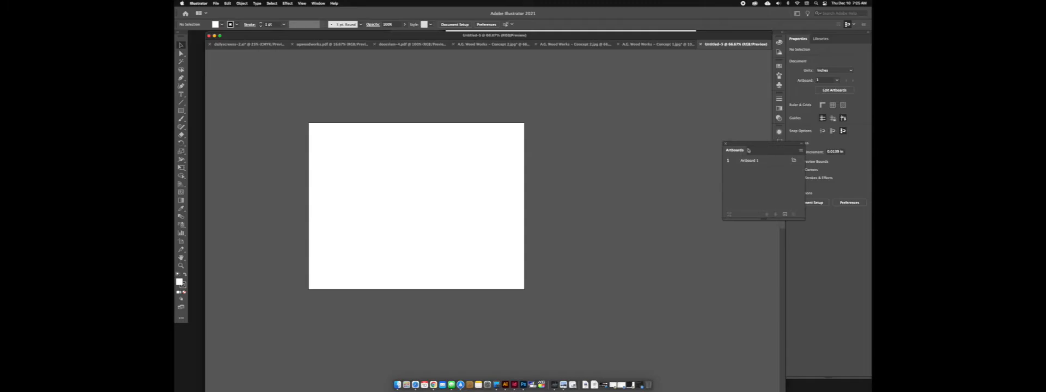
{"action": "left_click_drag", "start_coordinate": [753, 144], "coordinate": [710, 147]}
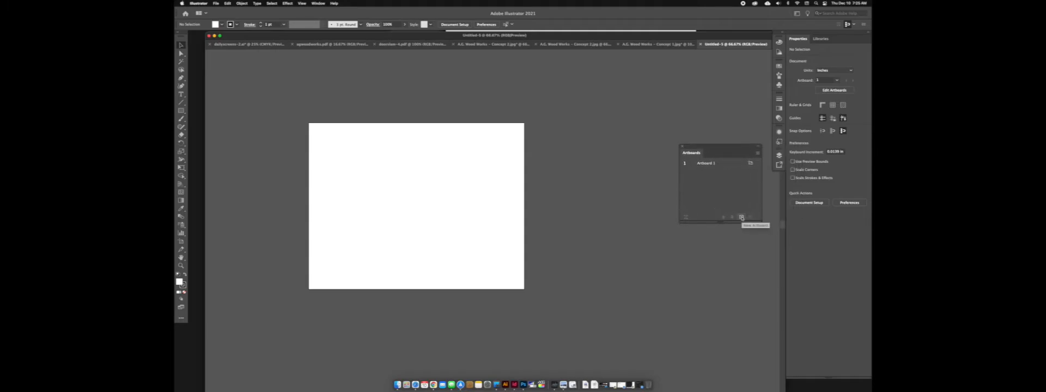
{"action": "left_click", "coordinate": [741, 217]}
{"action": "left_click_drag", "start_coordinate": [467, 189], "coordinate": [541, 176]}
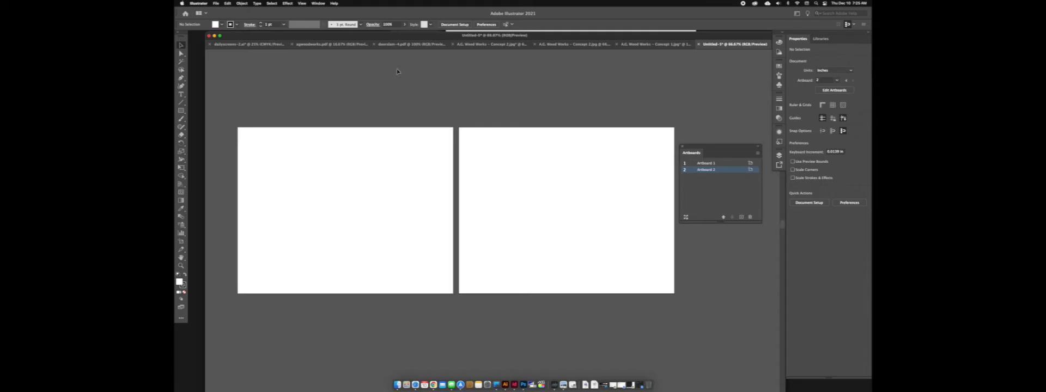
Show the rulers and place a vertical guide at 5.5 in on each of the two artboards
{"action": "key", "text": "super+r"}
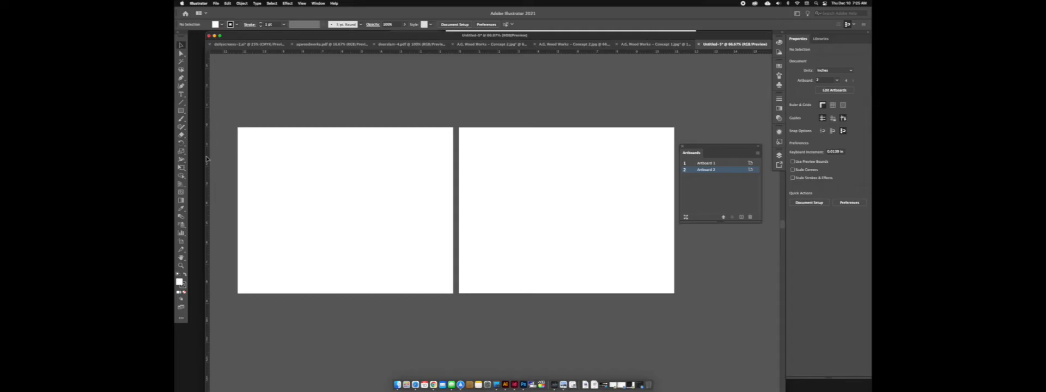
{"action": "mouse_move", "coordinate": [359, 160]}
{"action": "left_mouse_down"}
{"action": "mouse_move", "coordinate": [369, 159]}
{"action": "mouse_move", "coordinate": [351, 159]}
{"action": "left_mouse_up"}
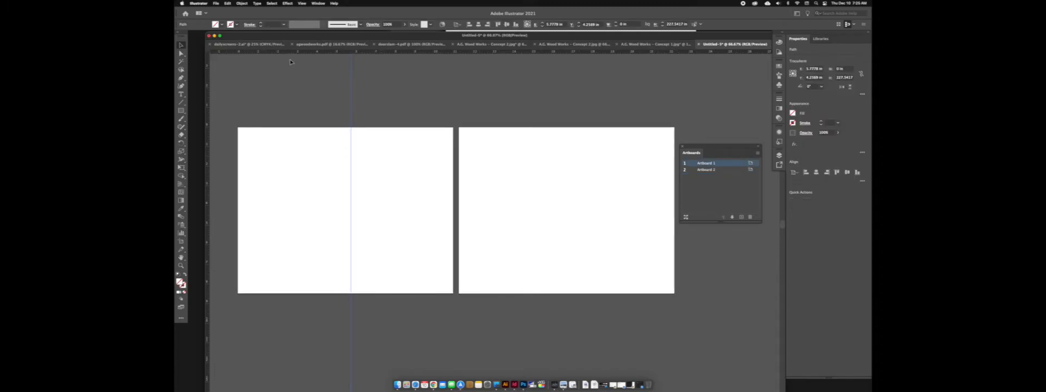
{"action": "left_click_drag", "start_coordinate": [351, 72], "coordinate": [346, 72]}
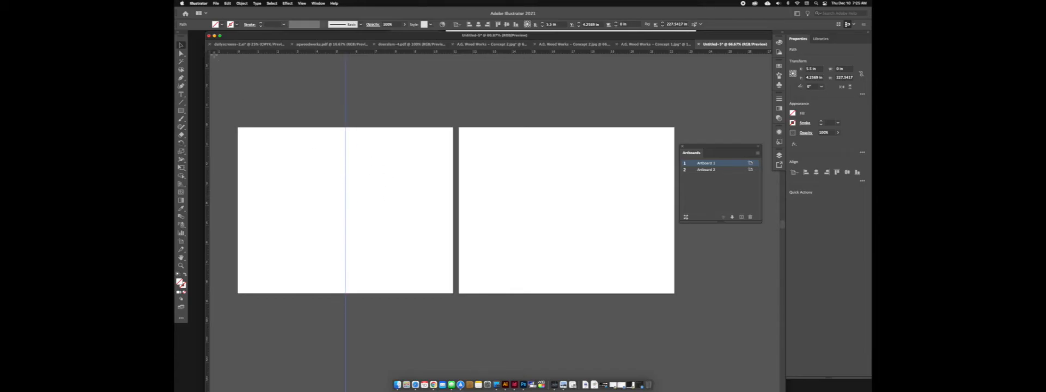
{"action": "left_click", "coordinate": [459, 126]}
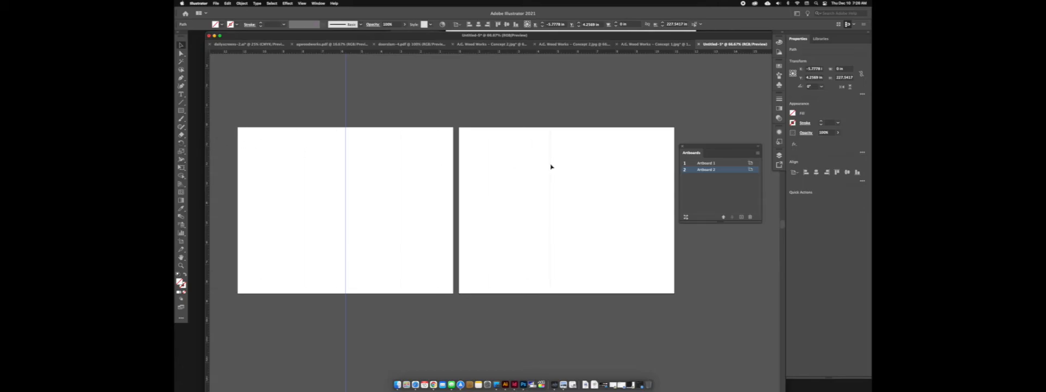
{"action": "left_click_drag", "start_coordinate": [566, 166], "coordinate": [567, 165]}
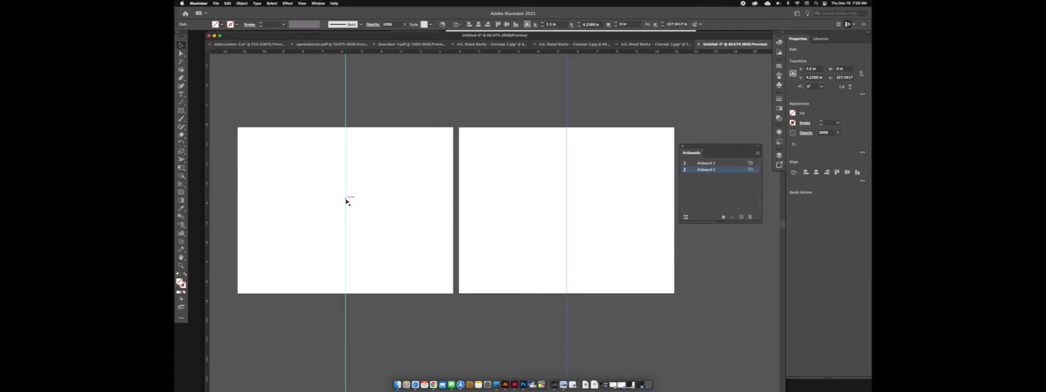
Consult the holiday card assignment's layout diagram and add the text label "back" to the first artboard's left half
{"action": "key", "text": "t"}
{"action": "key", "text": "super+Tab"}
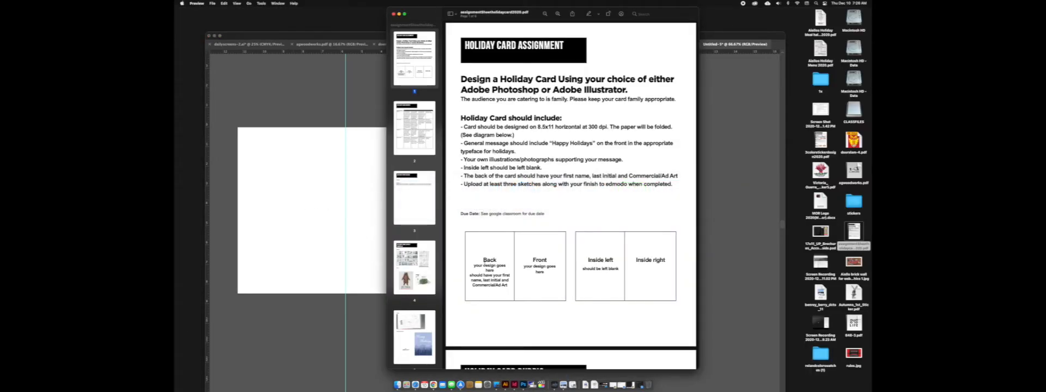
{"action": "left_click", "coordinate": [287, 208]}
{"action": "left_click", "coordinate": [276, 204]}
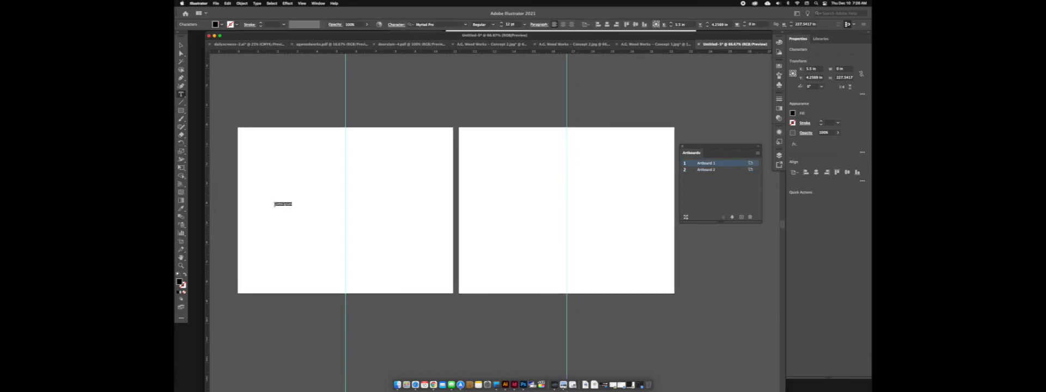
{"action": "type", "text": "Jack"}
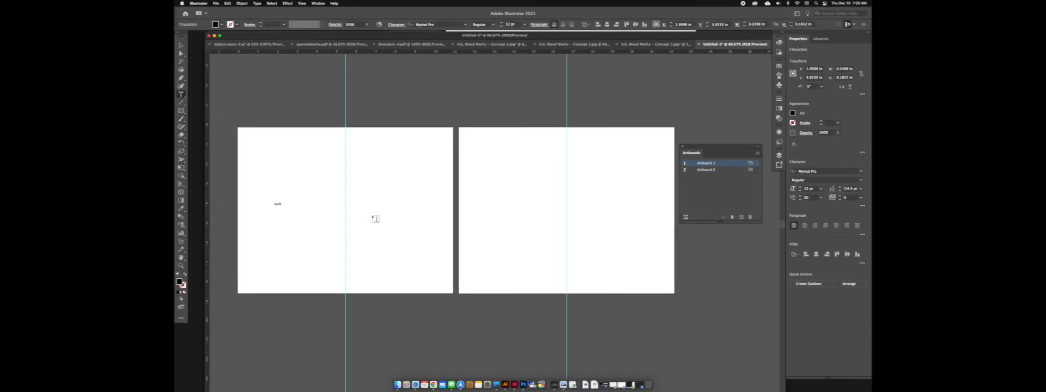
{"action": "key", "text": "Escape"}
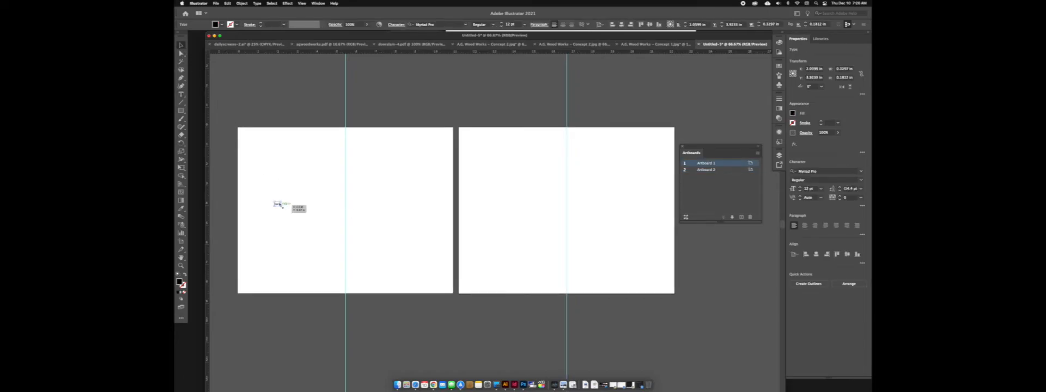
{"action": "left_click_drag", "start_coordinate": [277, 205], "coordinate": [394, 212]}
{"action": "left_click_drag", "start_coordinate": [394, 203], "coordinate": [394, 205]}
{"action": "key", "text": "super+z"}
{"action": "key", "text": "super+z"}
Duplicate the "back" label onto the right half of the first artboard and change the copy's text to "front"
{"action": "left_click_drag", "start_coordinate": [277, 204], "coordinate": [398, 215]}
{"action": "double_click", "coordinate": [398, 205]}
{"action": "double_click", "coordinate": [398, 205]}
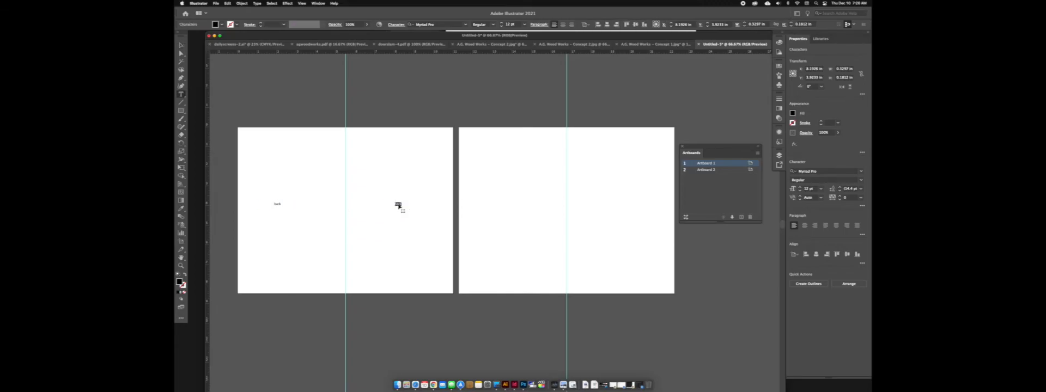
{"action": "type", "text": "fron"}
{"action": "left_click", "coordinate": [182, 44]}
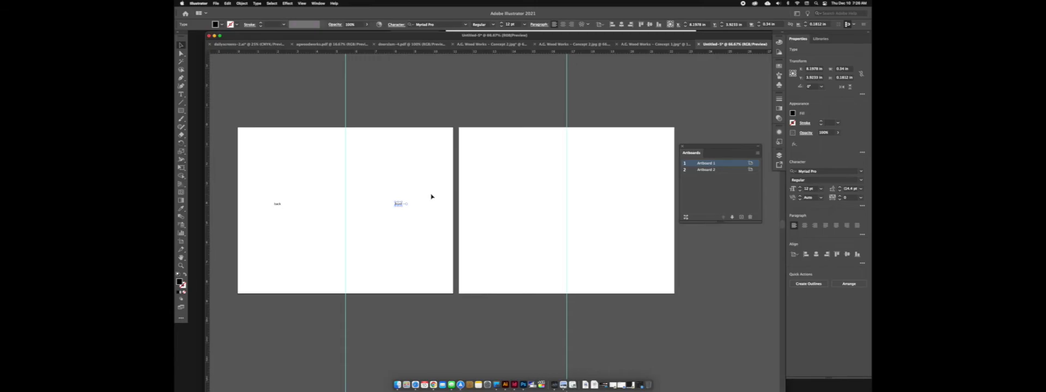
Switch to Photoshop and create a new document measured in inches, 11 in wide by 8.5 in high
{"action": "key", "text": "super+Tab"}
{"action": "key", "text": "super+Tab"}
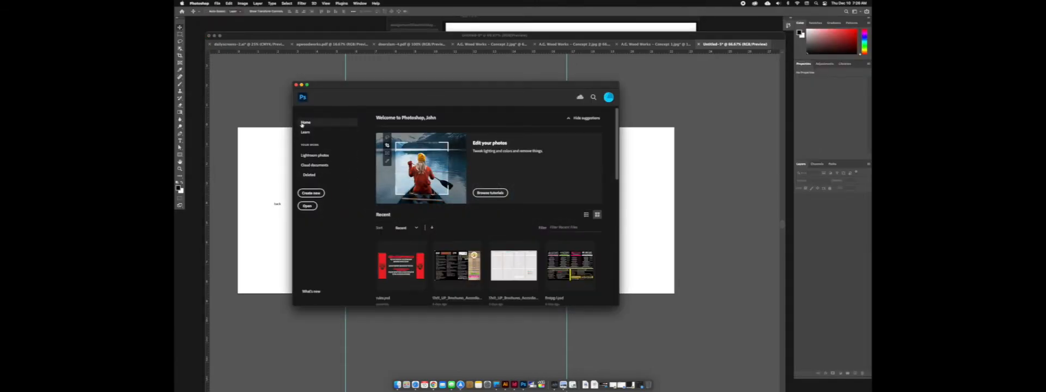
{"action": "left_click", "coordinate": [218, 3]}
{"action": "left_click", "coordinate": [222, 11]}
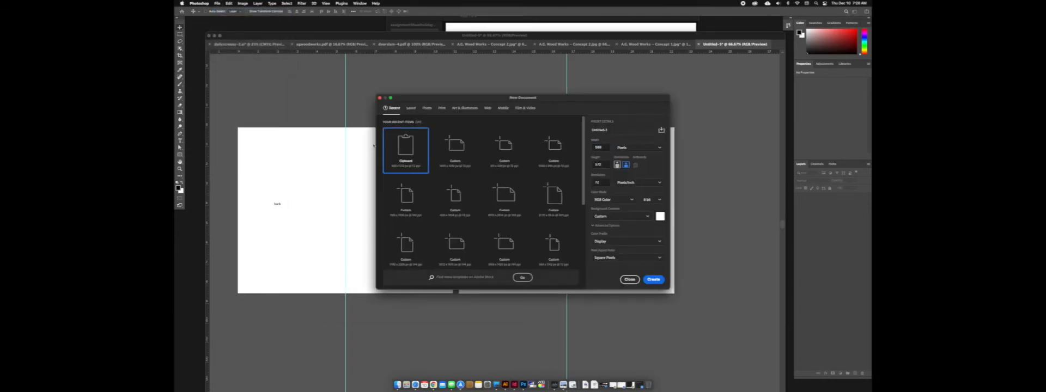
{"action": "left_click", "coordinate": [631, 148]}
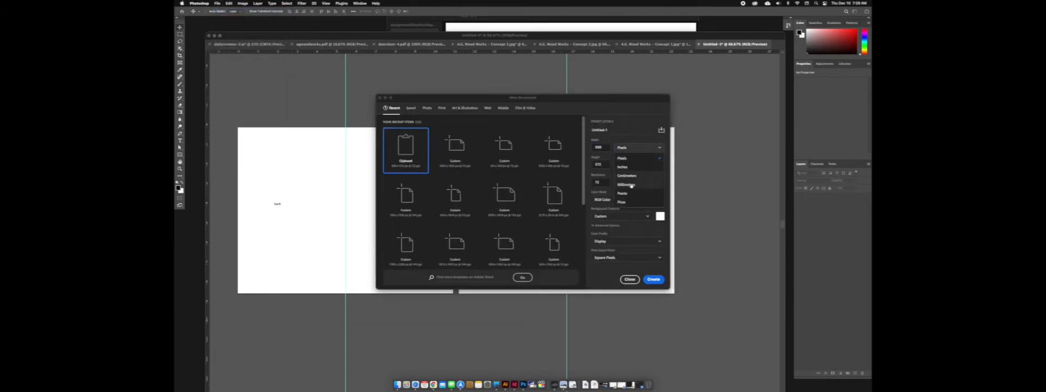
{"action": "left_click", "coordinate": [626, 167]}
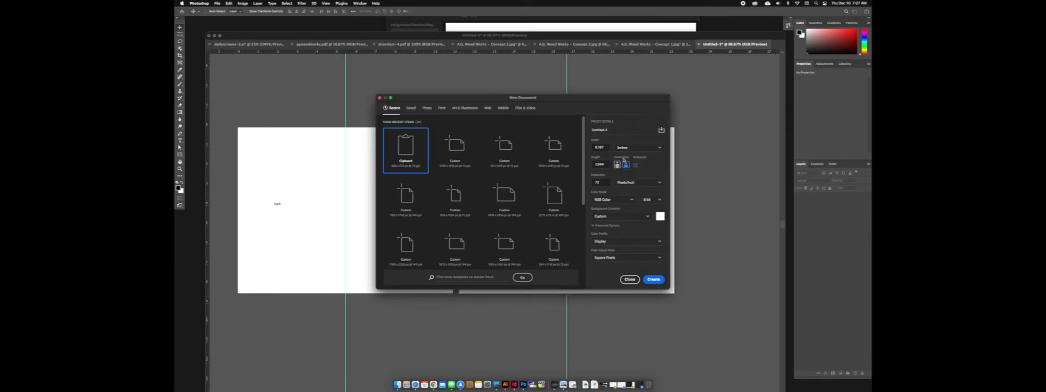
{"action": "left_click_drag", "start_coordinate": [606, 147], "coordinate": [591, 147]}
{"action": "type", "text": "11"}
{"action": "key", "text": "Tab"}
{"action": "type", "text": "8.5"}
{"action": "key", "text": "Tab"}
{"action": "left_click", "coordinate": [654, 280]}
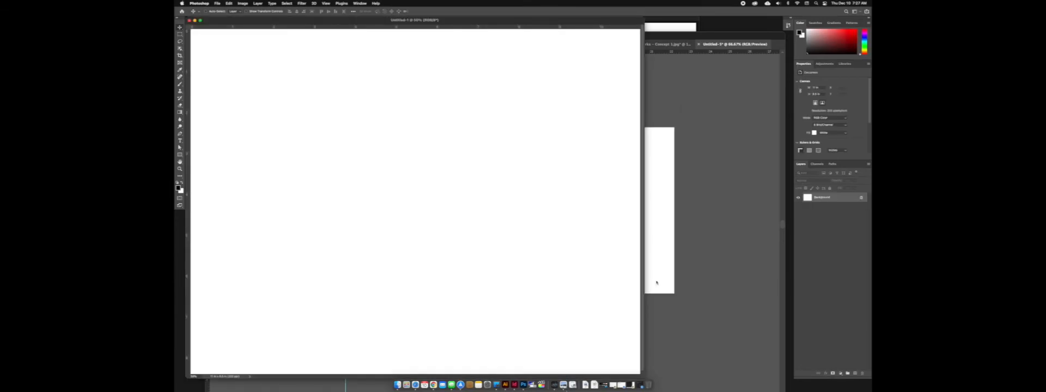
Add a new layer group above the background layer
{"action": "key", "text": "super+minus"}
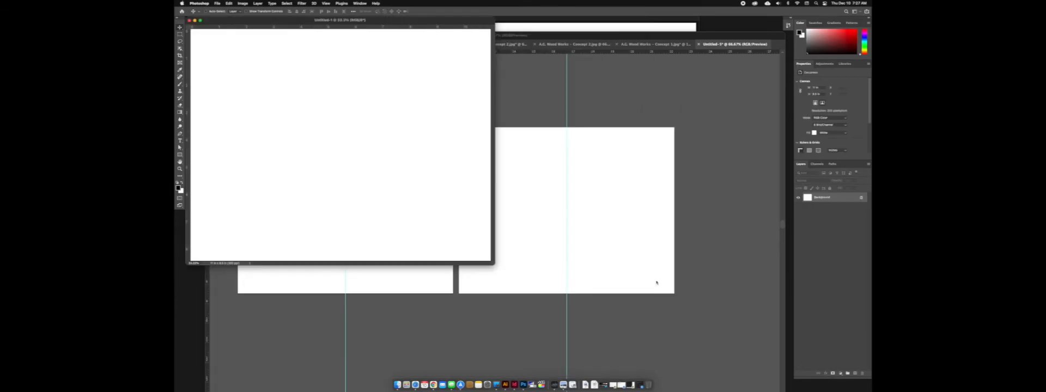
{"action": "left_click_drag", "start_coordinate": [394, 22], "coordinate": [477, 70]}
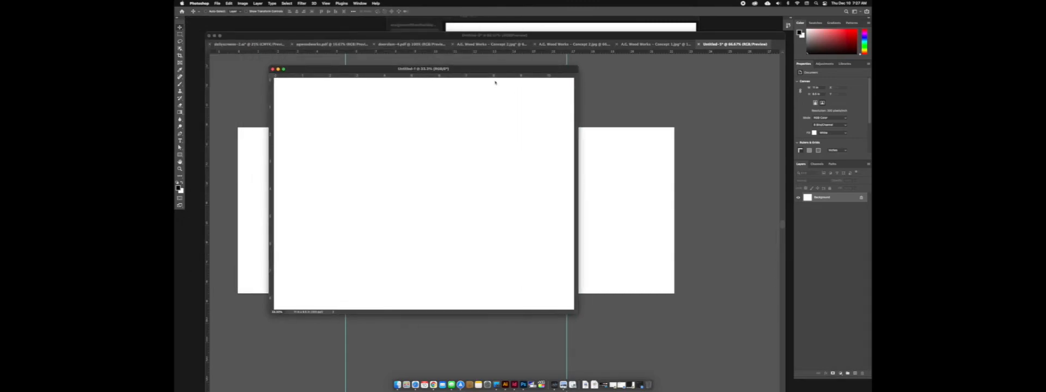
{"action": "left_click", "coordinate": [847, 373]}
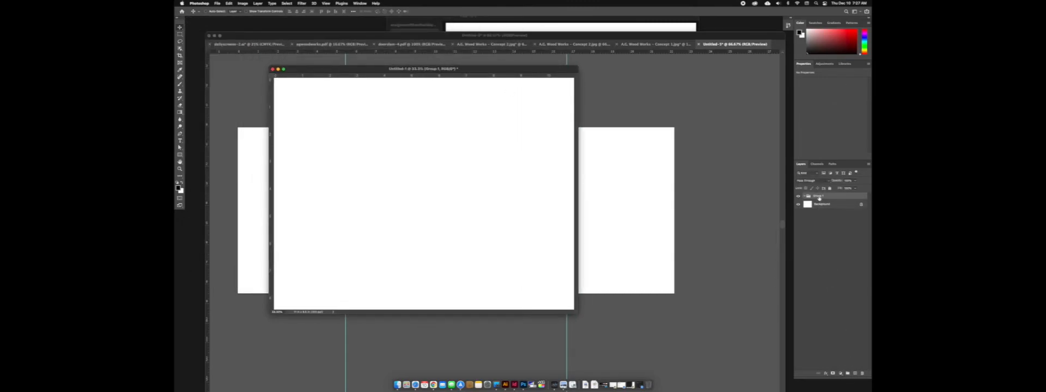
Name the new layer group "front" and add an empty layer inside it
{"action": "key", "text": "BackSpace"}
{"action": "key", "text": "Return"}
{"action": "left_click", "coordinate": [853, 373]}
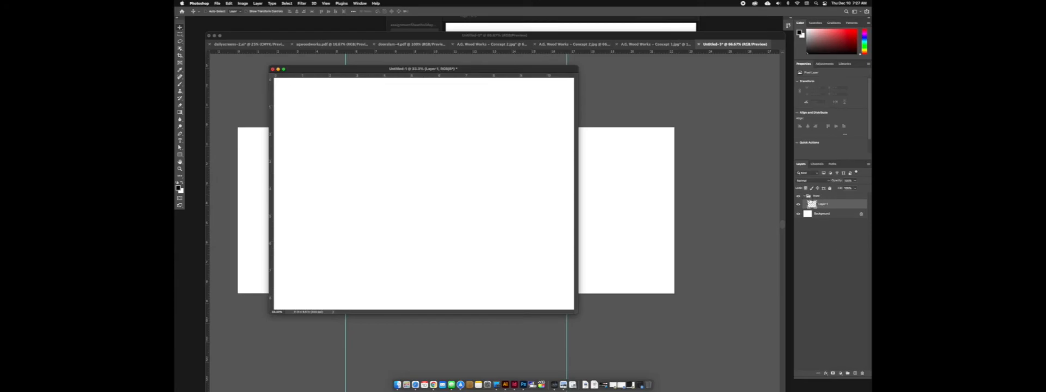
{"action": "left_click", "coordinate": [804, 196]}
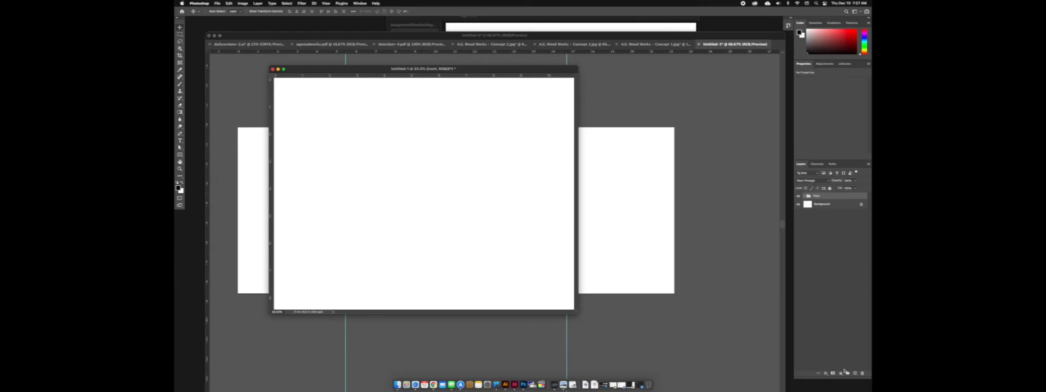
Add a second layer group named "back" above the "front" group and hide it
{"action": "left_click", "coordinate": [847, 374]}
{"action": "type", "text": "back"}
{"action": "key", "text": "Return"}
{"action": "left_click", "coordinate": [798, 195]}
Select the layer inside the "front" group and place a vertical guide at the page's centre, at about 5.5 in
{"action": "left_click", "coordinate": [805, 203]}
{"action": "left_click", "coordinate": [822, 211]}
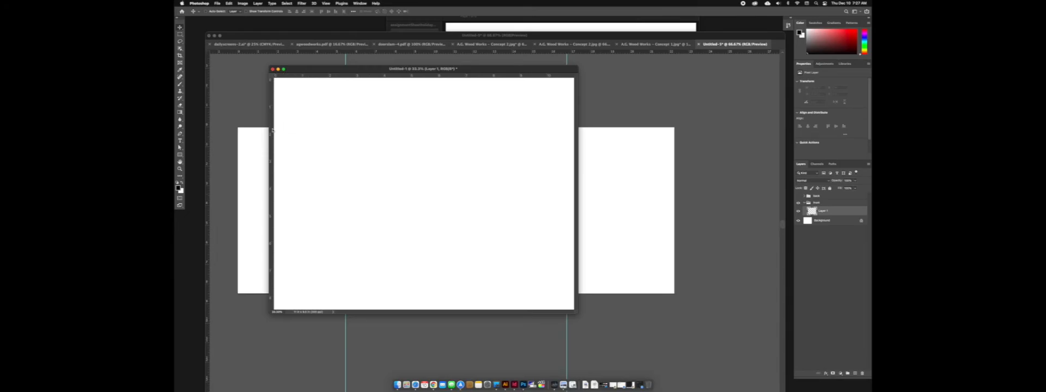
{"action": "left_click_drag", "start_coordinate": [272, 130], "coordinate": [424, 132]}
Rename the "back" group as "inside" and the "front" group as "frontback"
{"action": "double_click", "coordinate": [816, 196]}
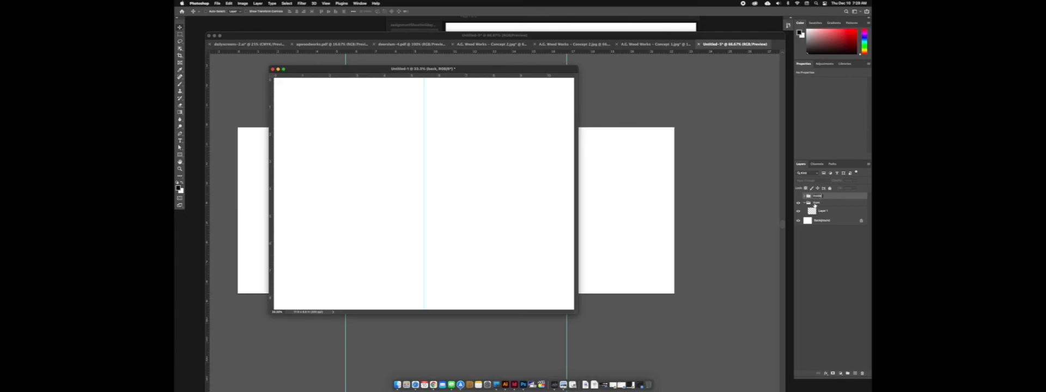
{"action": "double_click", "coordinate": [816, 203]}
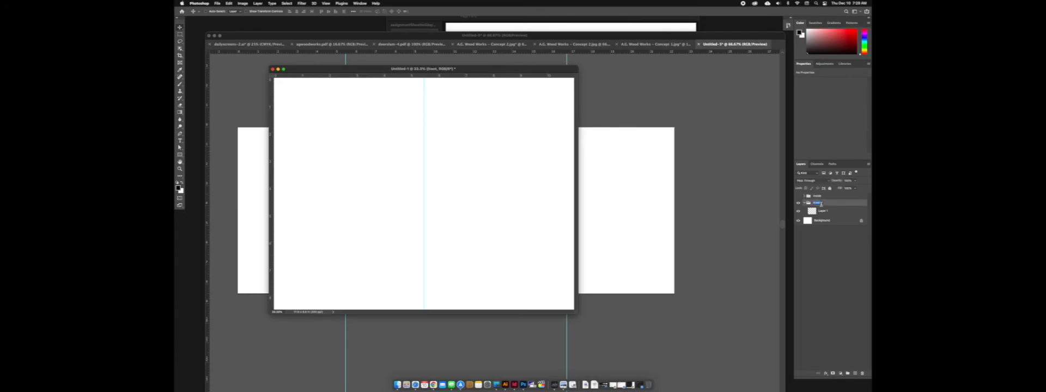
{"action": "key", "text": "Right"}
{"action": "left_click", "coordinate": [807, 196]}
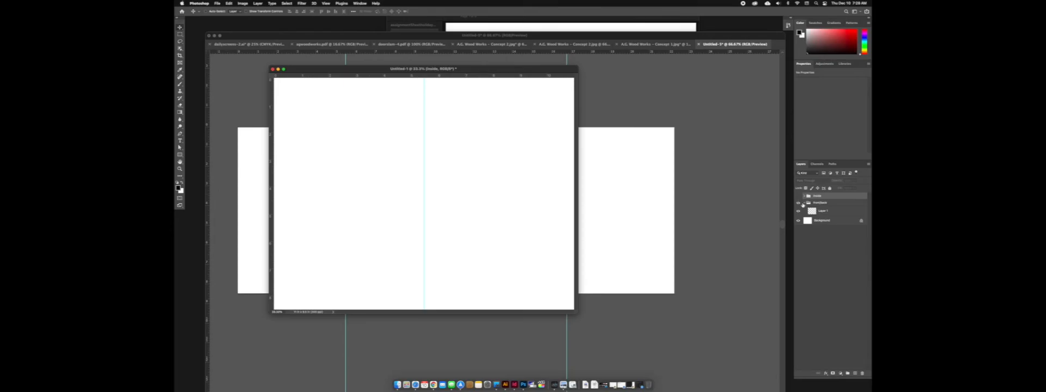
Collapse and hide the "frontback" group, show the "inside" group and add a new layer within it
{"action": "left_click", "coordinate": [805, 203]}
{"action": "left_click", "coordinate": [804, 204]}
{"action": "left_click", "coordinate": [804, 203]}
{"action": "left_click", "coordinate": [798, 203]}
{"action": "left_click", "coordinate": [798, 196]}
{"action": "left_click", "coordinate": [804, 196]}
{"action": "left_click", "coordinate": [854, 373]}
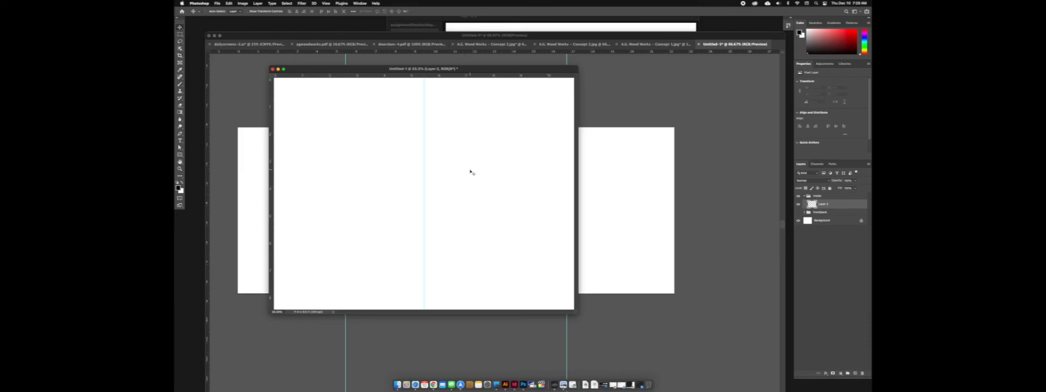
Brush a small squiggle on the page's right half and a large jagged outline on the left half of the "inside" layer
{"action": "key", "text": "b"}
{"action": "left_click_drag", "start_coordinate": [486, 158], "coordinate": [498, 186]}
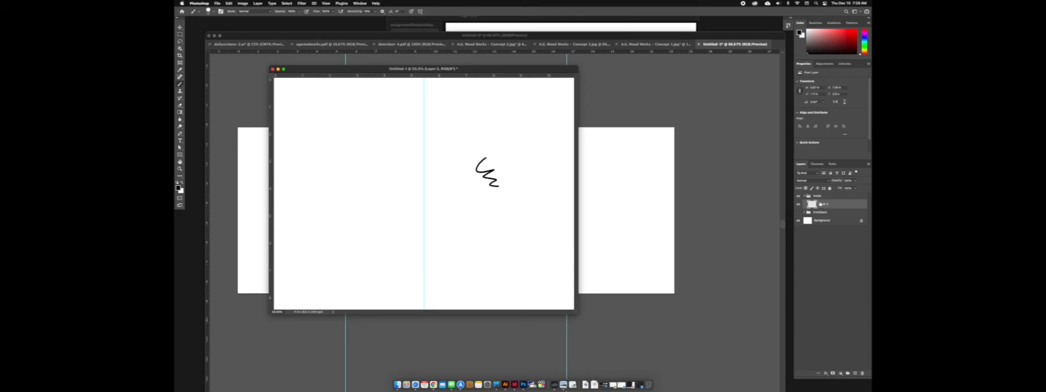
{"action": "mouse_move", "coordinate": [325, 169]}
{"action": "left_mouse_down"}
{"action": "mouse_move", "coordinate": [343, 141]}
{"action": "mouse_move", "coordinate": [345, 183]}
{"action": "mouse_move", "coordinate": [369, 189]}
{"action": "mouse_move", "coordinate": [357, 205]}
{"action": "mouse_move", "coordinate": [393, 216]}
{"action": "mouse_move", "coordinate": [345, 228]}
{"action": "mouse_move", "coordinate": [312, 220]}
{"action": "mouse_move", "coordinate": [308, 180]}
{"action": "mouse_move", "coordinate": [328, 172]}
{"action": "left_mouse_up"}
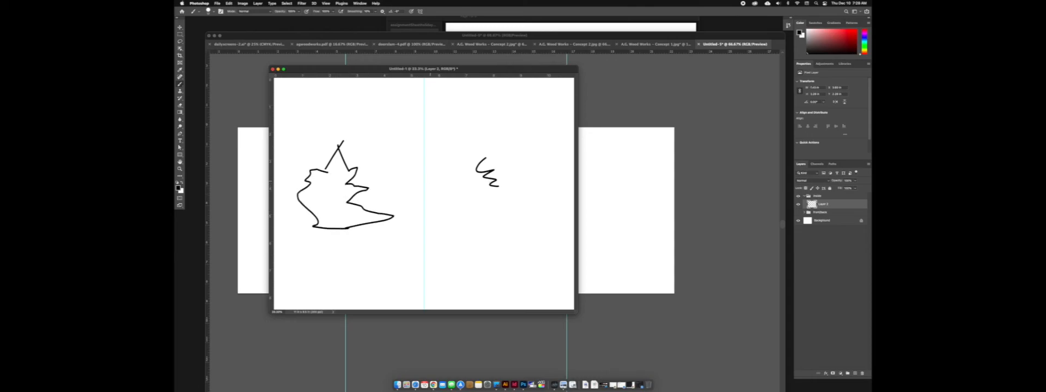
Hide the "inside" group, show the "frontback" group and select the layer inside it
{"action": "left_click", "coordinate": [798, 196]}
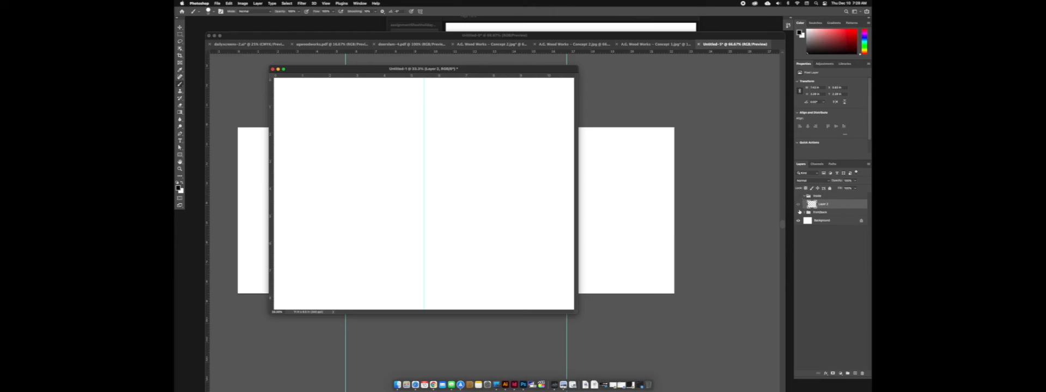
{"action": "left_click", "coordinate": [805, 212]}
{"action": "left_click", "coordinate": [823, 220]}
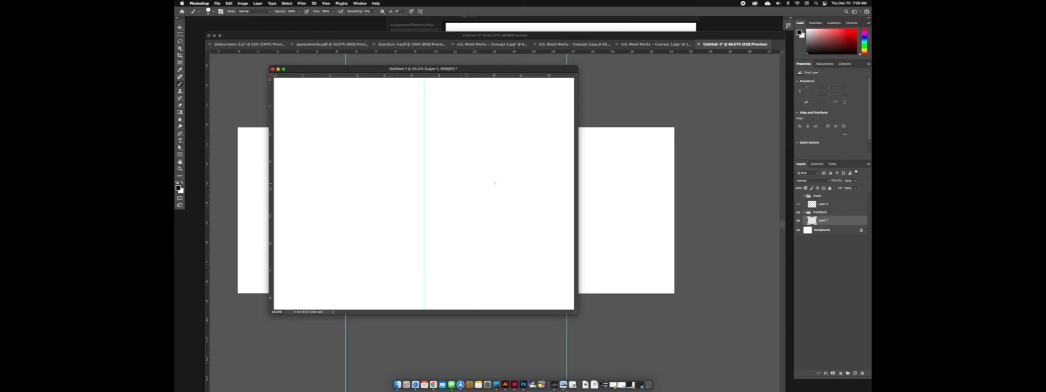
Brush a rough snowman with ground lines on the page's right half and a squiggle with an underline on the left half
{"action": "mouse_move", "coordinate": [497, 118]}
{"action": "left_mouse_down"}
{"action": "mouse_move", "coordinate": [495, 109]}
{"action": "mouse_move", "coordinate": [500, 121]}
{"action": "left_mouse_up"}
{"action": "mouse_move", "coordinate": [495, 154]}
{"action": "left_mouse_down"}
{"action": "mouse_move", "coordinate": [477, 176]}
{"action": "mouse_move", "coordinate": [542, 173]}
{"action": "mouse_move", "coordinate": [504, 158]}
{"action": "mouse_move", "coordinate": [448, 175]}
{"action": "left_mouse_up"}
{"action": "left_click_drag", "start_coordinate": [544, 176], "coordinate": [566, 177]}
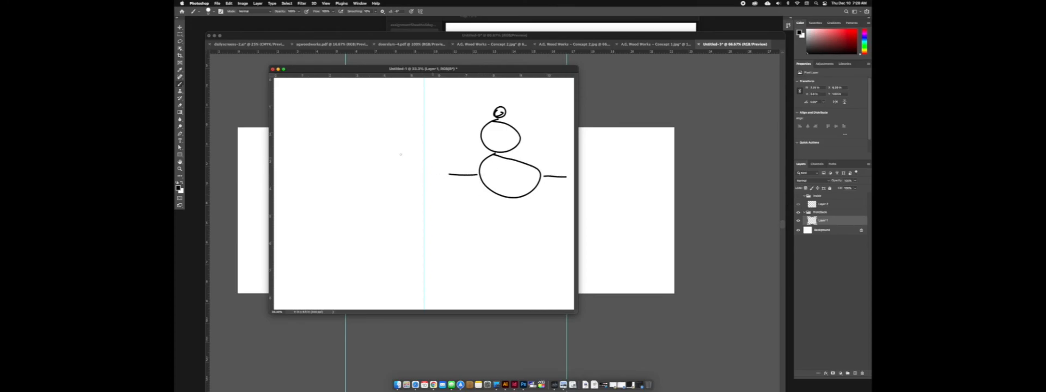
{"action": "mouse_move", "coordinate": [325, 159]}
{"action": "left_mouse_down"}
{"action": "mouse_move", "coordinate": [345, 171]}
{"action": "mouse_move", "coordinate": [380, 167]}
{"action": "left_mouse_up"}
{"action": "left_click_drag", "start_coordinate": [323, 189], "coordinate": [368, 187]}
{"action": "left_click_drag", "start_coordinate": [515, 149], "coordinate": [540, 184]}
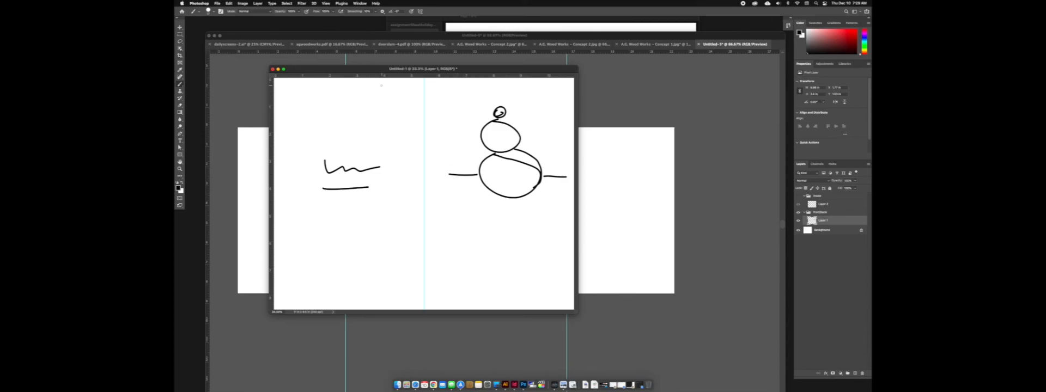
Switch to Preview, examine the assignment sheet's card layout samples, sketches and contest winner pages, and return to the card in Photoshop
{"action": "key", "text": "super+Tab"}
{"action": "key", "text": "super+Tab"}
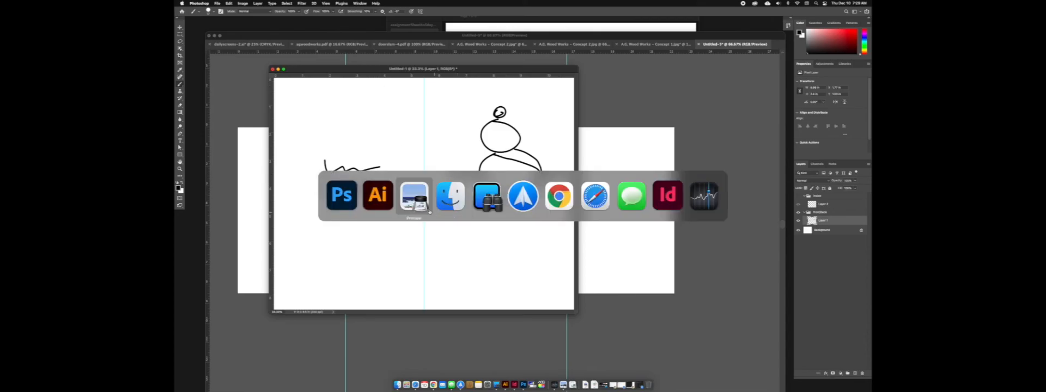
{"action": "scroll", "coordinate": [415, 326], "scroll_direction": "down", "scroll_amount": 4}
{"action": "left_click", "coordinate": [415, 334]}
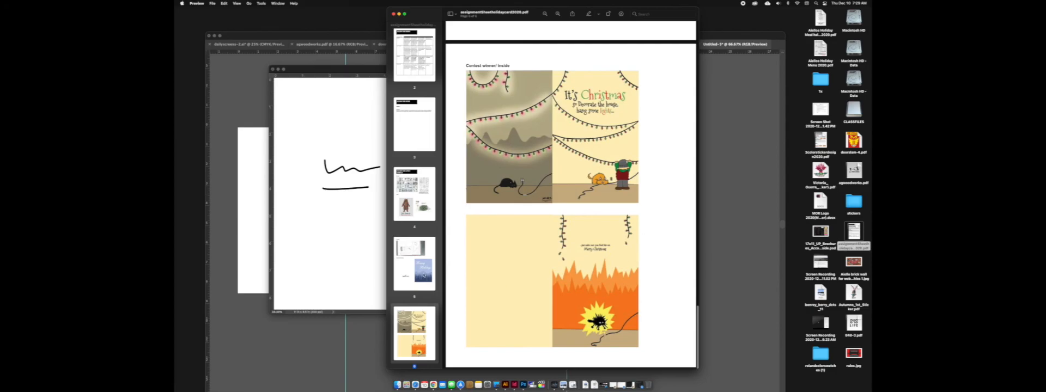
{"action": "key", "text": "Up"}
{"action": "key", "text": "Up"}
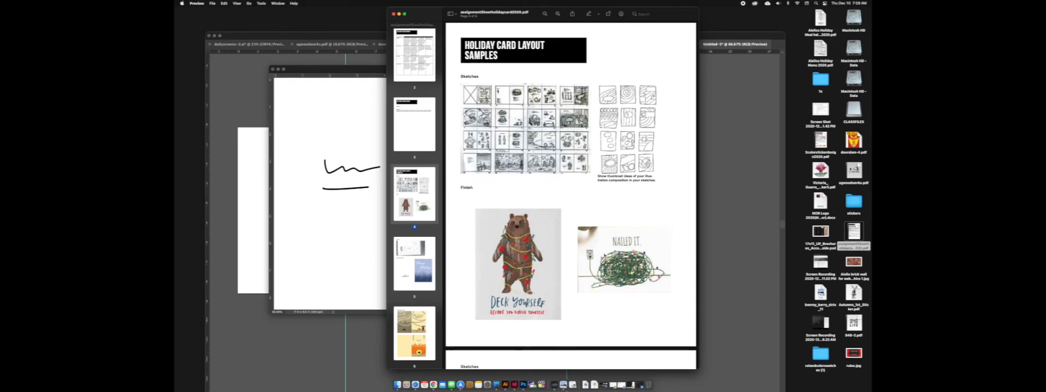
{"action": "scroll", "coordinate": [606, 256], "scroll_direction": "down", "scroll_amount": 10}
{"action": "scroll", "coordinate": [607, 256], "scroll_direction": "down", "scroll_amount": 3}
{"action": "scroll", "coordinate": [603, 198], "scroll_direction": "down", "scroll_amount": 8}
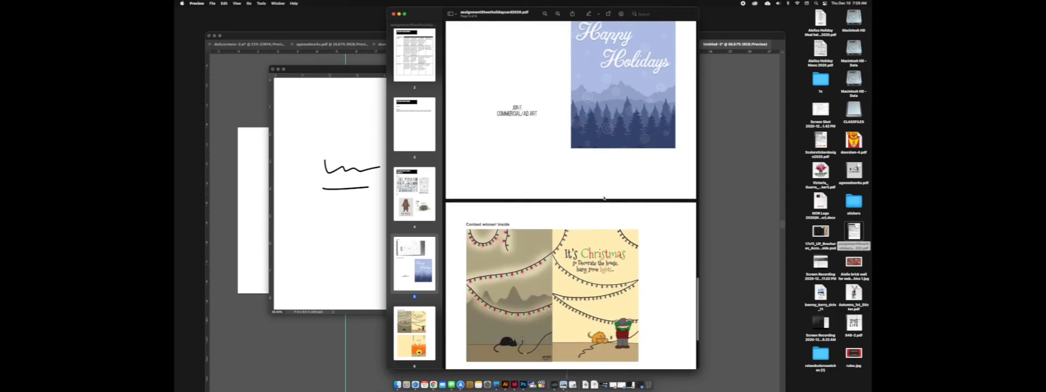
{"action": "scroll", "coordinate": [603, 198], "scroll_direction": "up", "scroll_amount": 18}
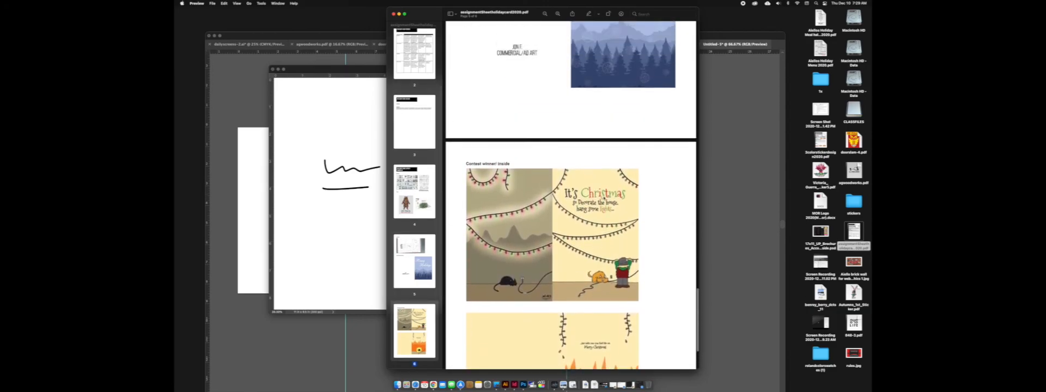
{"action": "scroll", "coordinate": [603, 198], "scroll_direction": "up", "scroll_amount": 1}
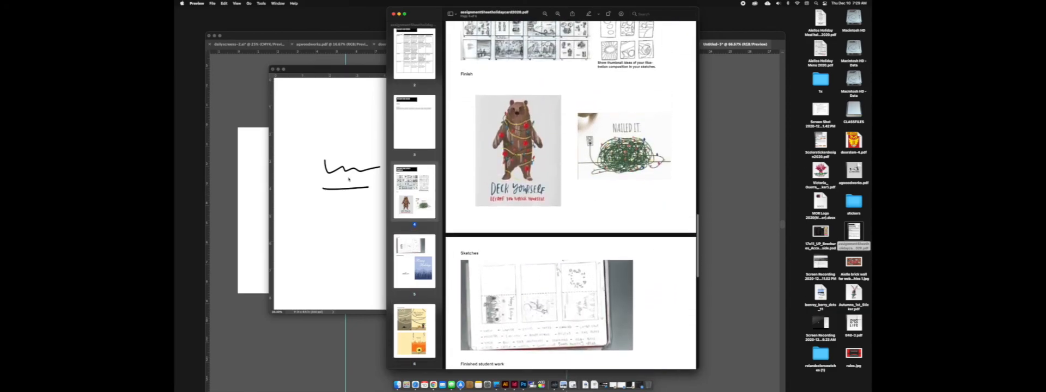
{"action": "left_click", "coordinate": [361, 135]}
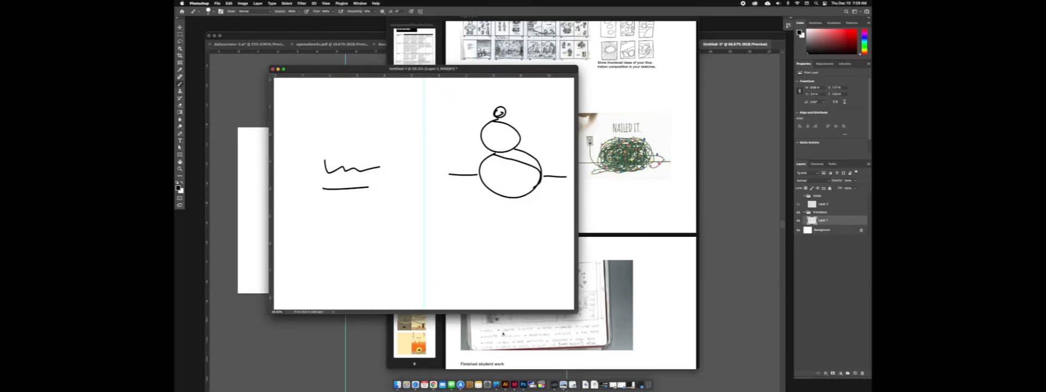